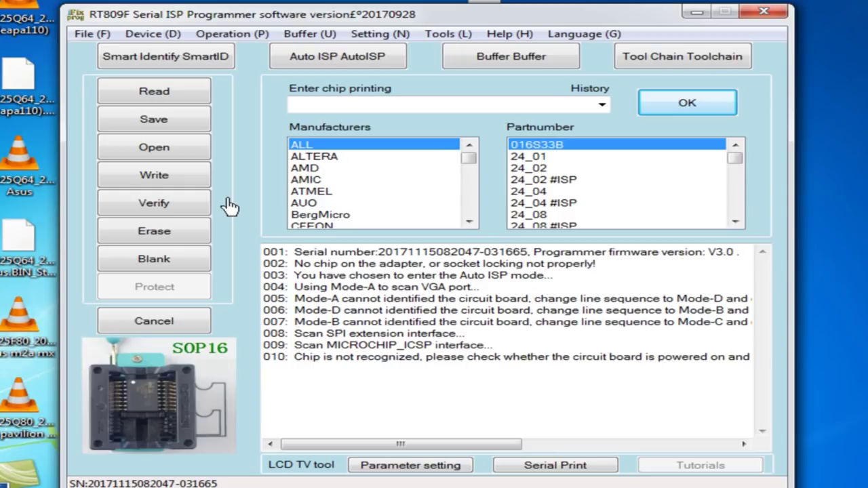
{"action": "left_click", "coordinate": [148, 224]}
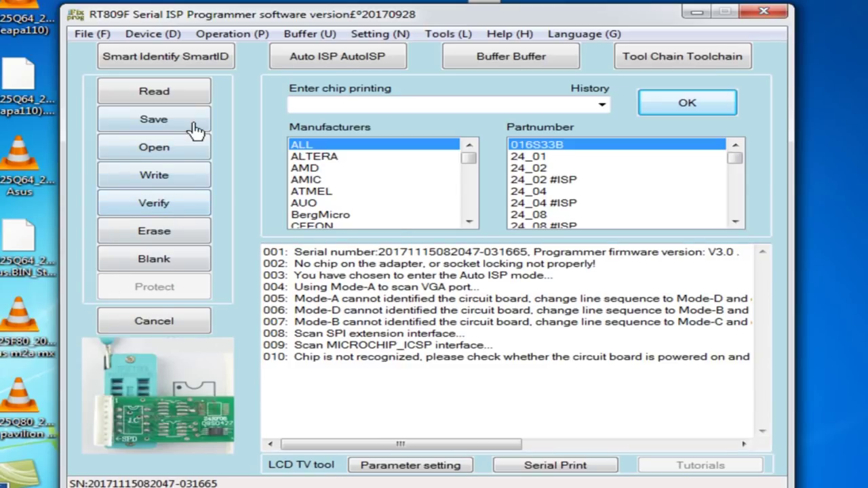
{"action": "left_click", "coordinate": [174, 103]}
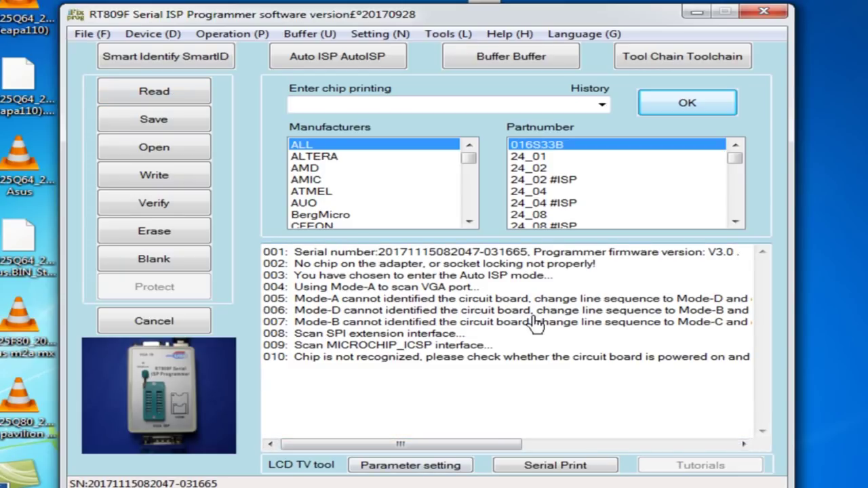
{"action": "left_click", "coordinate": [422, 109]}
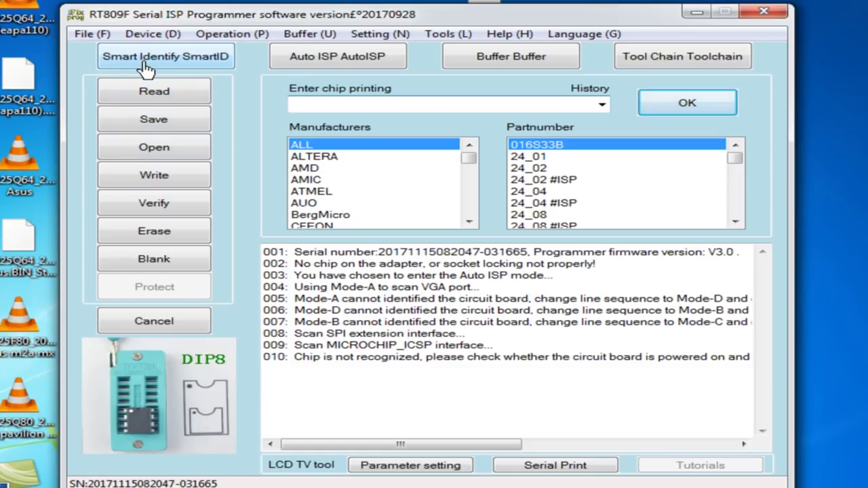
Step: Identify the socketed chip automatically with SmartID and read its contents, declining to save the buffer as a file
{"action": "left_click", "coordinate": [181, 61]}
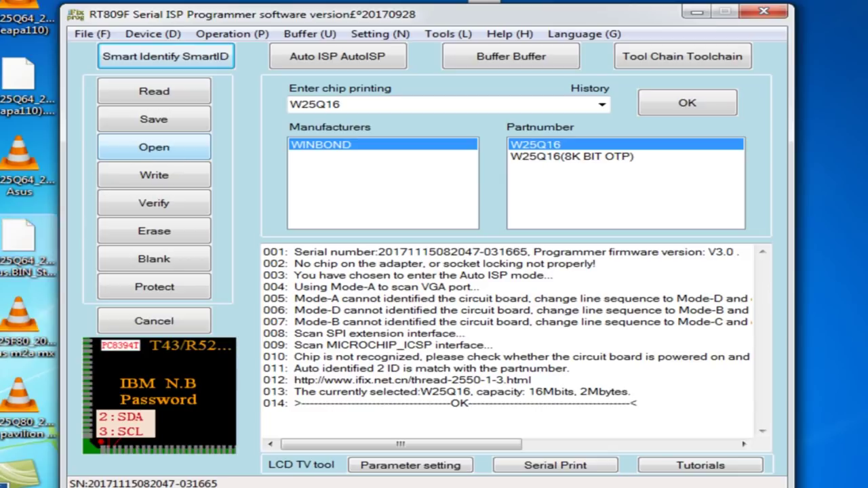
{"action": "left_click", "coordinate": [132, 98]}
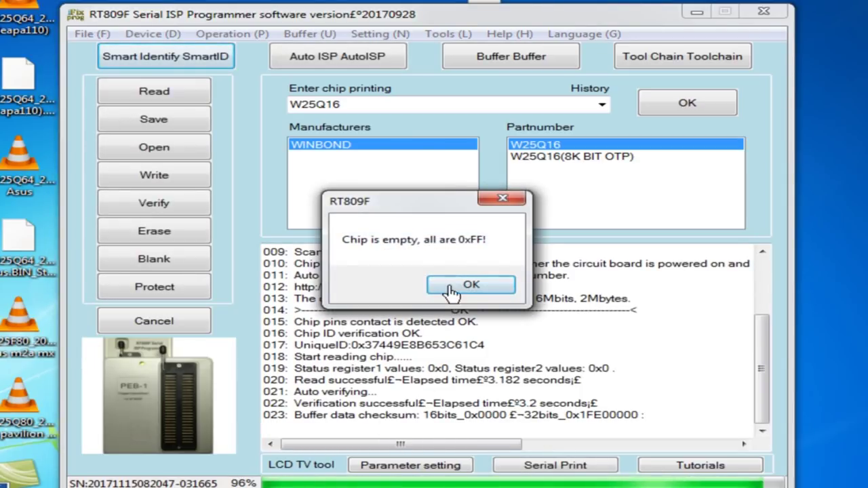
{"action": "left_click", "coordinate": [461, 288]}
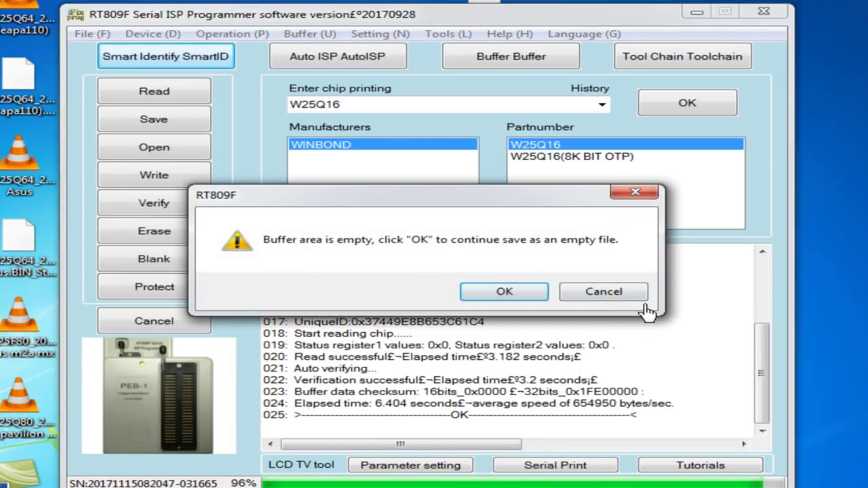
{"action": "left_click", "coordinate": [618, 293]}
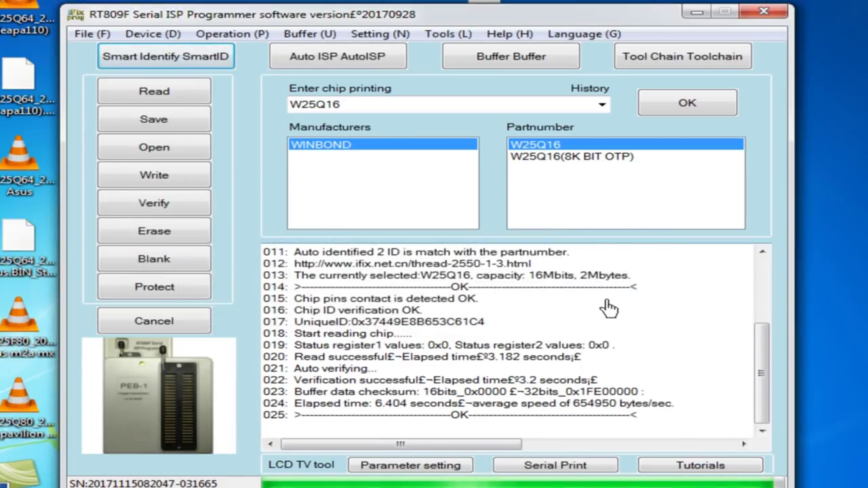
Step: Examine the data read from the chip in the buffer editor, and close the editor
{"action": "left_click", "coordinate": [543, 65]}
{"action": "scroll", "coordinate": [380, 244], "scroll_direction": "down", "scroll_amount": 4}
{"action": "scroll", "coordinate": [739, 128], "scroll_direction": "down", "scroll_amount": 2}
{"action": "mouse_move", "coordinate": [739, 128]}
{"action": "left_mouse_down"}
{"action": "mouse_move", "coordinate": [743, 155]}
{"action": "mouse_move", "coordinate": [709, 351]}
{"action": "mouse_move", "coordinate": [754, 127]}
{"action": "left_mouse_up"}
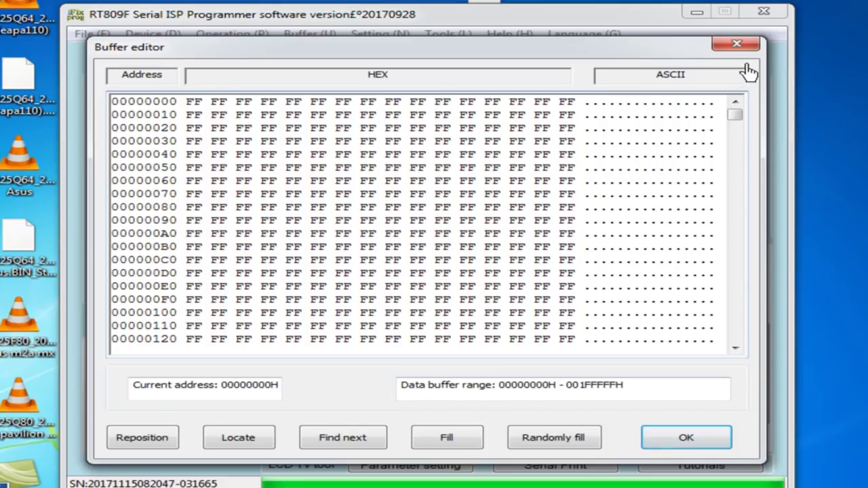
{"action": "scroll", "coordinate": [429, 265], "scroll_direction": "down", "scroll_amount": 3}
{"action": "scroll", "coordinate": [430, 265], "scroll_direction": "down", "scroll_amount": 2}
{"action": "left_click", "coordinate": [739, 46]}
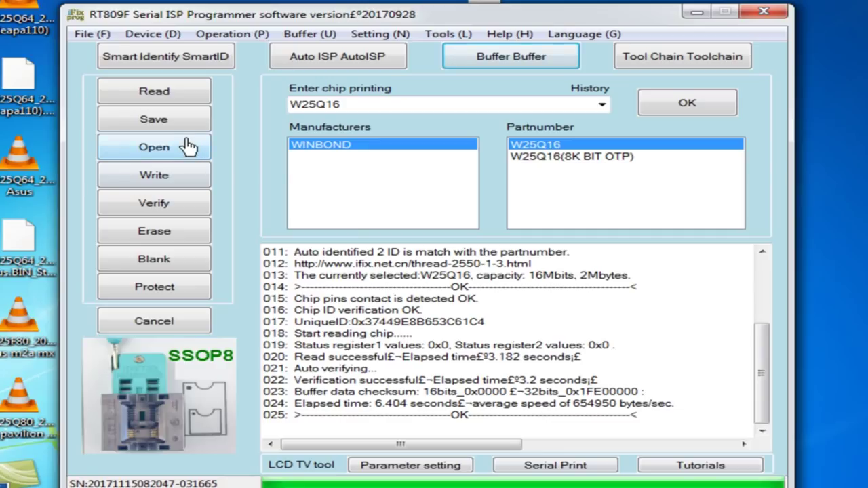
Step: Start loading a BIOS file and browse to the Intel folder inside bios all bins
{"action": "left_click", "coordinate": [172, 155]}
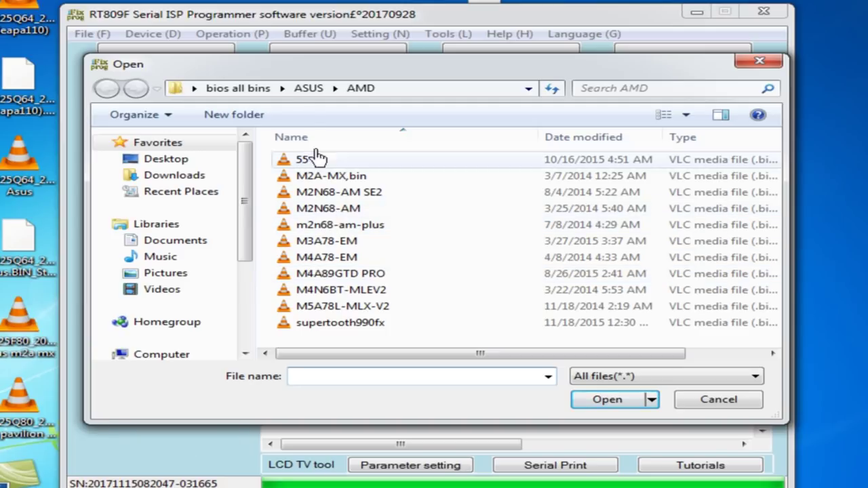
{"action": "left_click", "coordinate": [238, 89]}
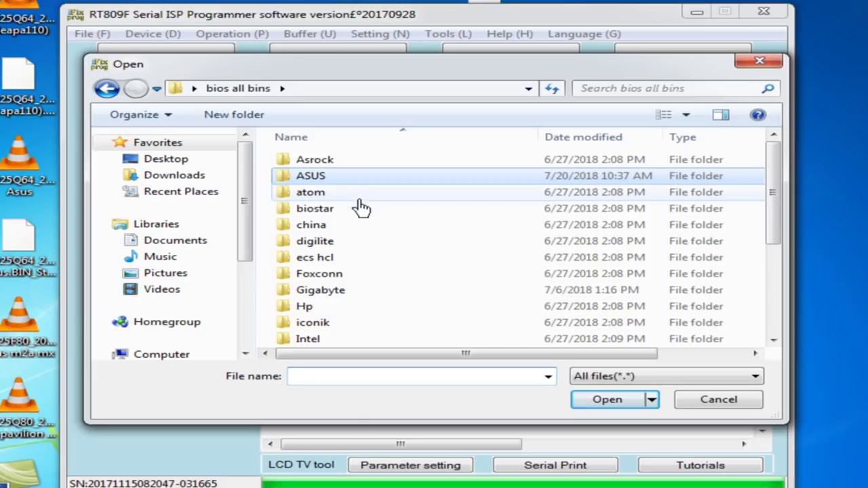
{"action": "left_click", "coordinate": [384, 293]}
{"action": "scroll", "coordinate": [430, 298], "scroll_direction": "down", "scroll_amount": 3}
{"action": "scroll", "coordinate": [420, 305], "scroll_direction": "up", "scroll_amount": 3}
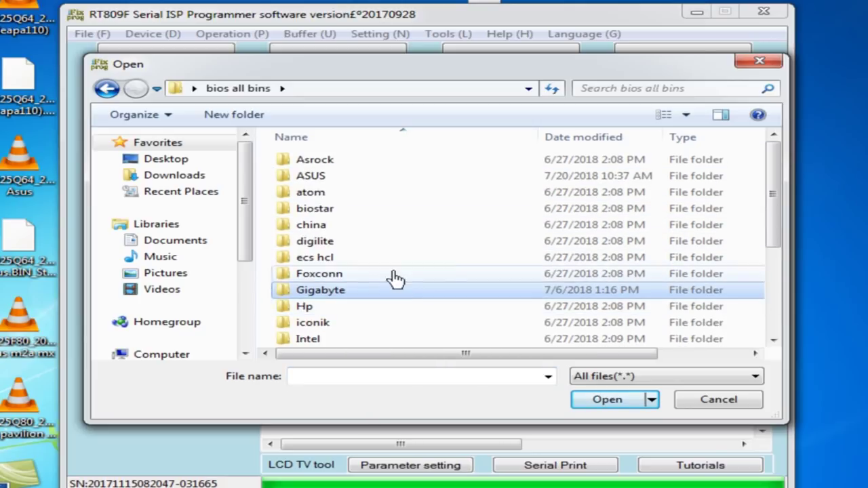
{"action": "left_click", "coordinate": [333, 179]}
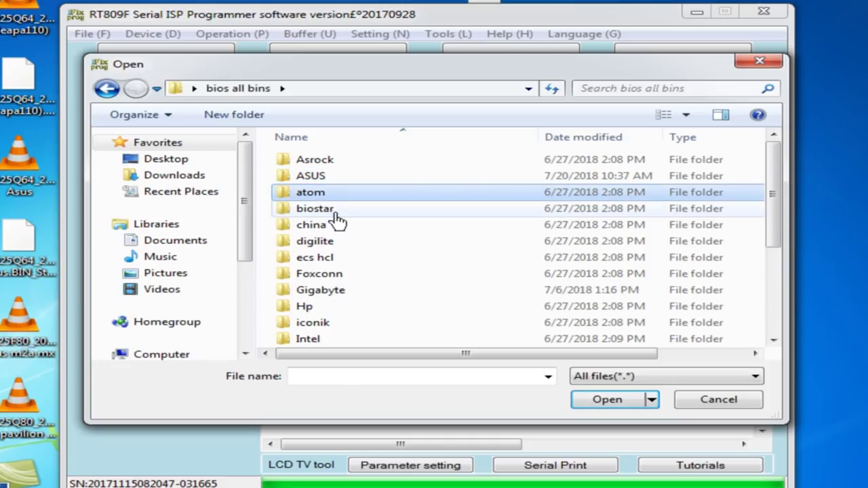
{"action": "left_click", "coordinate": [333, 273]}
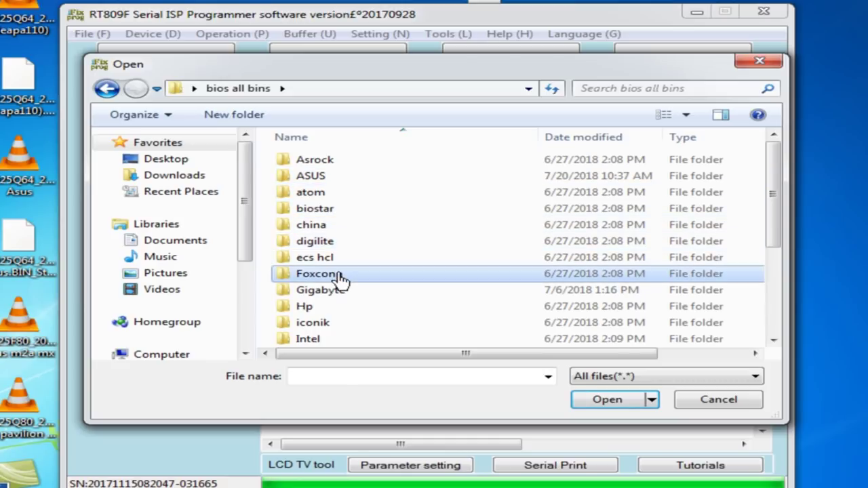
{"action": "scroll", "coordinate": [342, 294], "scroll_direction": "down", "scroll_amount": 2}
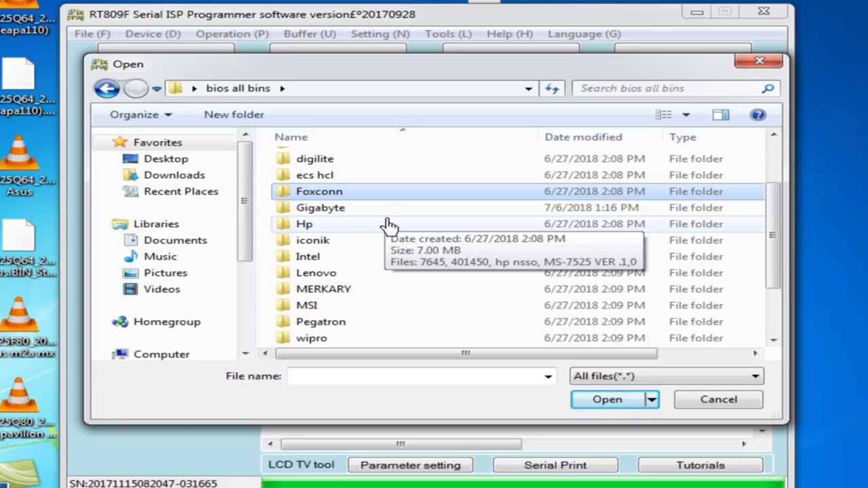
{"action": "double_click", "coordinate": [338, 259]}
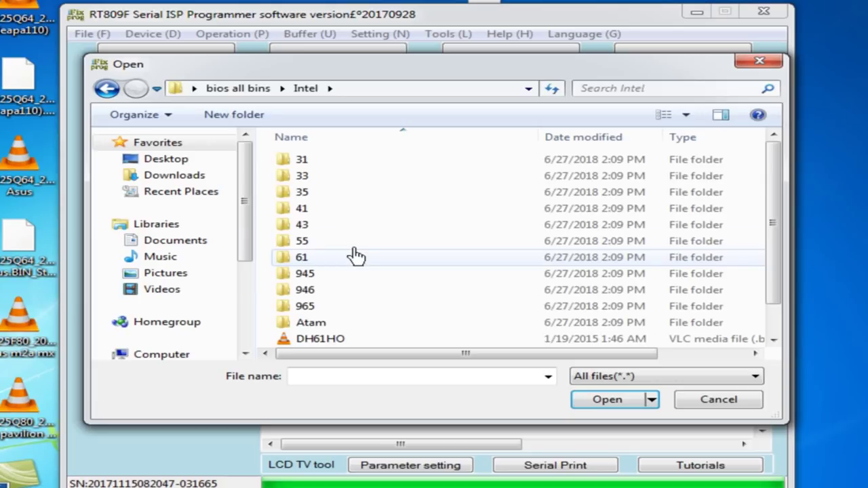
Step: Load the DG41KR BIOS file from the Intel 41 folder and write it to the chip
{"action": "double_click", "coordinate": [337, 262]}
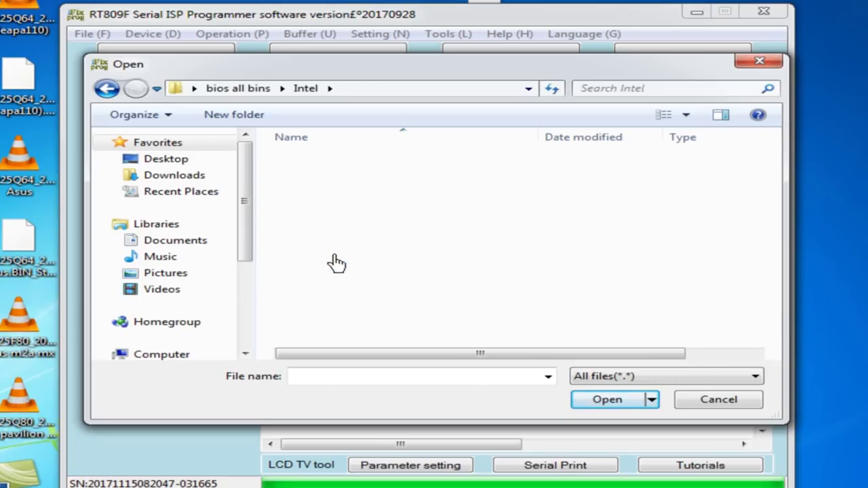
{"action": "left_click", "coordinate": [108, 89]}
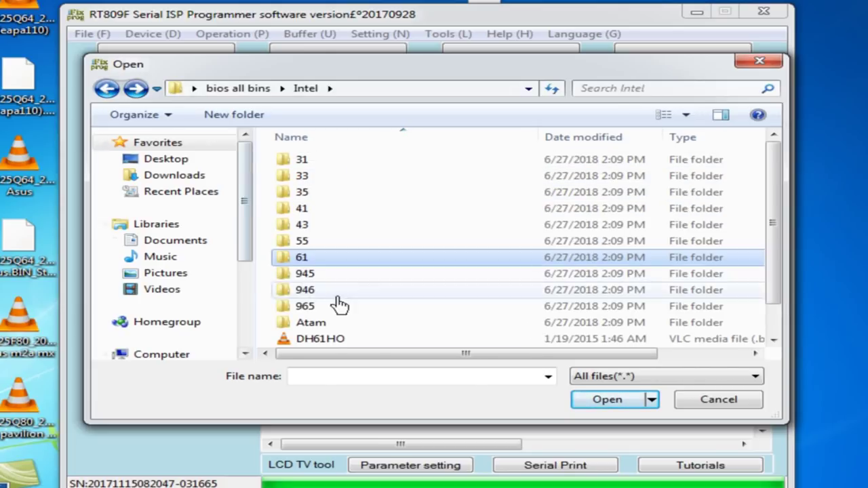
{"action": "double_click", "coordinate": [333, 213]}
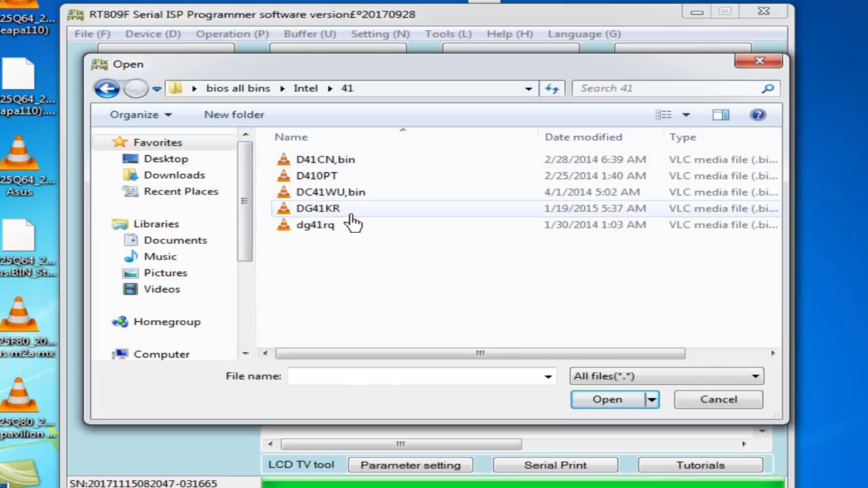
{"action": "double_click", "coordinate": [363, 223]}
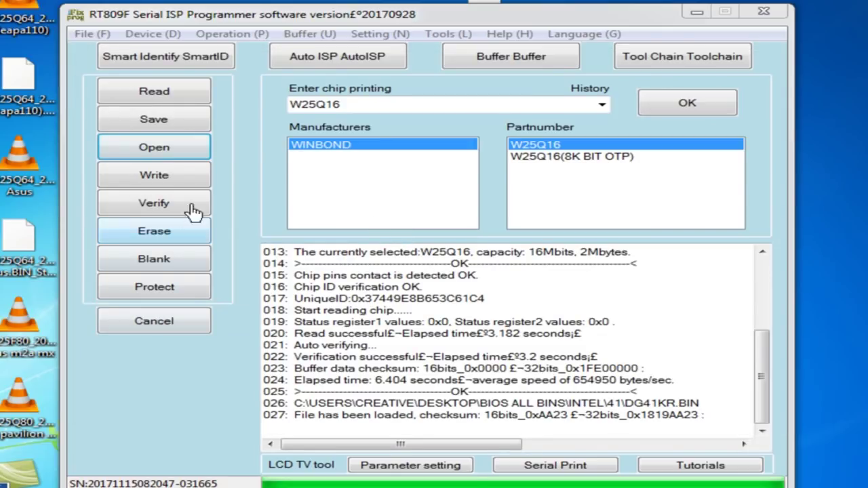
{"action": "left_click", "coordinate": [168, 183]}
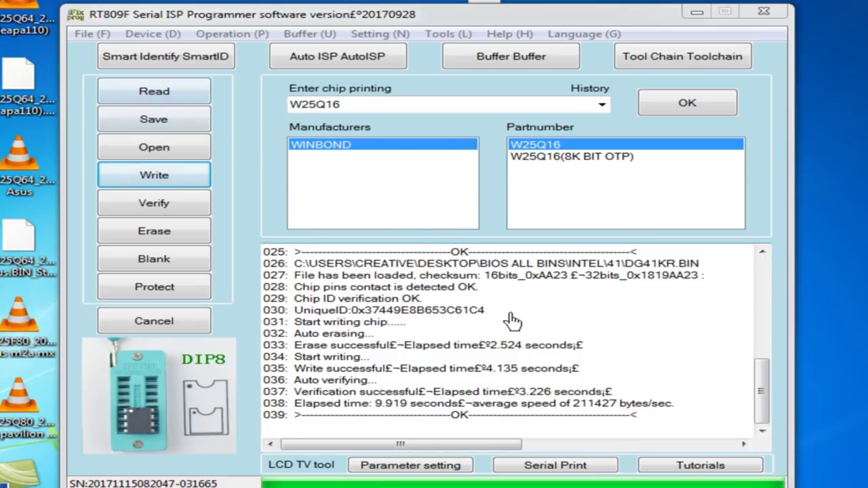
Step: Examine the DG41KR BIOS data from its start in the buffer editor, and close the editor
{"action": "left_click", "coordinate": [530, 61]}
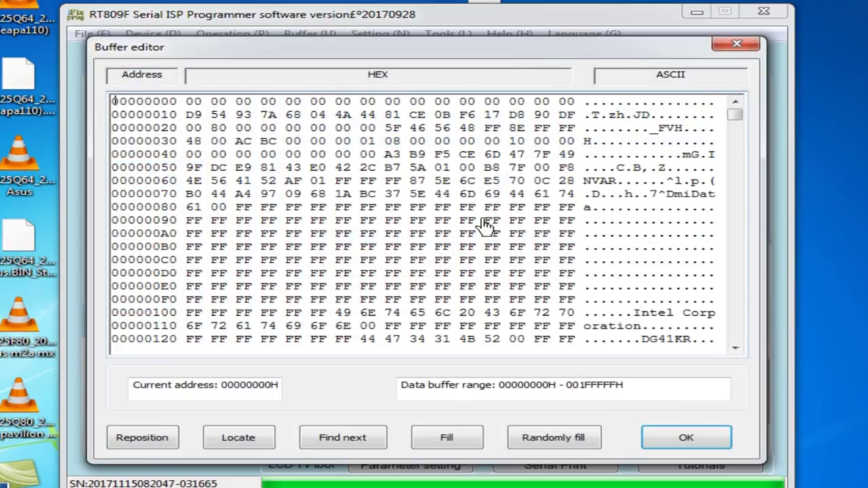
{"action": "scroll", "coordinate": [416, 300], "scroll_direction": "down", "scroll_amount": 2}
{"action": "scroll", "coordinate": [419, 306], "scroll_direction": "up", "scroll_amount": 2}
{"action": "scroll", "coordinate": [487, 256], "scroll_direction": "down", "scroll_amount": 2}
{"action": "scroll", "coordinate": [486, 257], "scroll_direction": "down", "scroll_amount": 8}
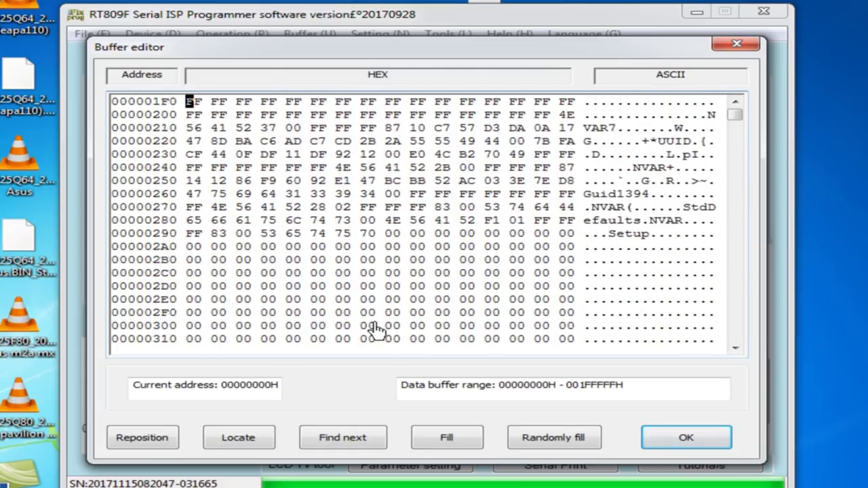
{"action": "scroll", "coordinate": [376, 330], "scroll_direction": "down", "scroll_amount": 4}
{"action": "left_click", "coordinate": [734, 42]}
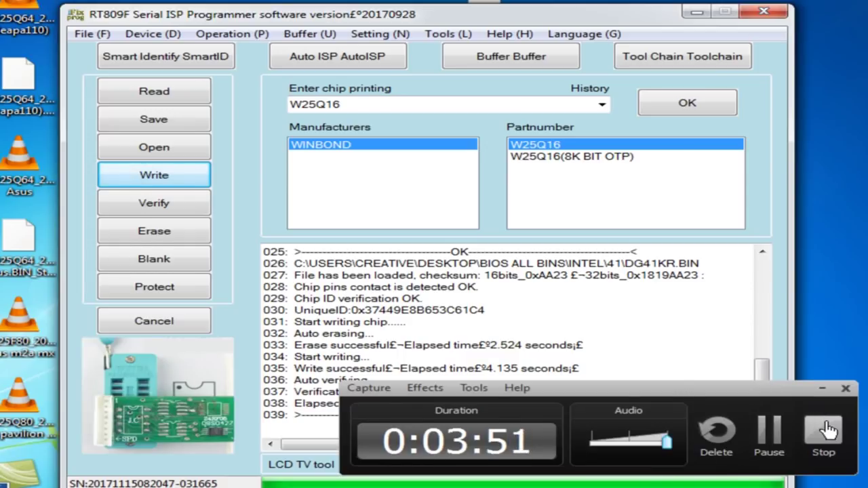
{"action": "left_click", "coordinate": [826, 430]}
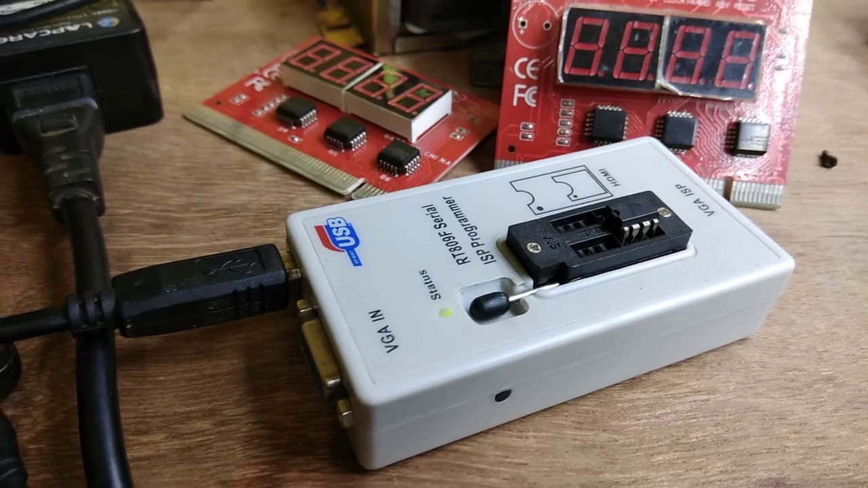